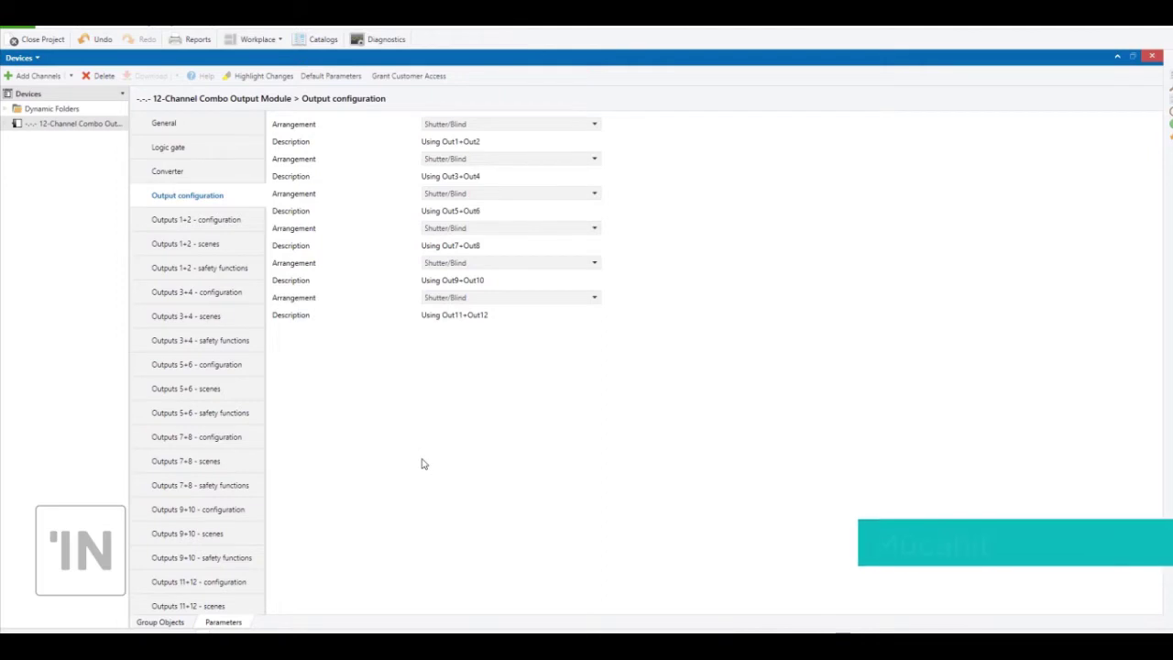
Set the Out1+Out2 arrangement to Fan coil - 2 pipes and choose Heating/Cooling as the fan coil function for Outputs 1+2+3+4.
{"action": "left_click", "coordinate": [486, 126]}
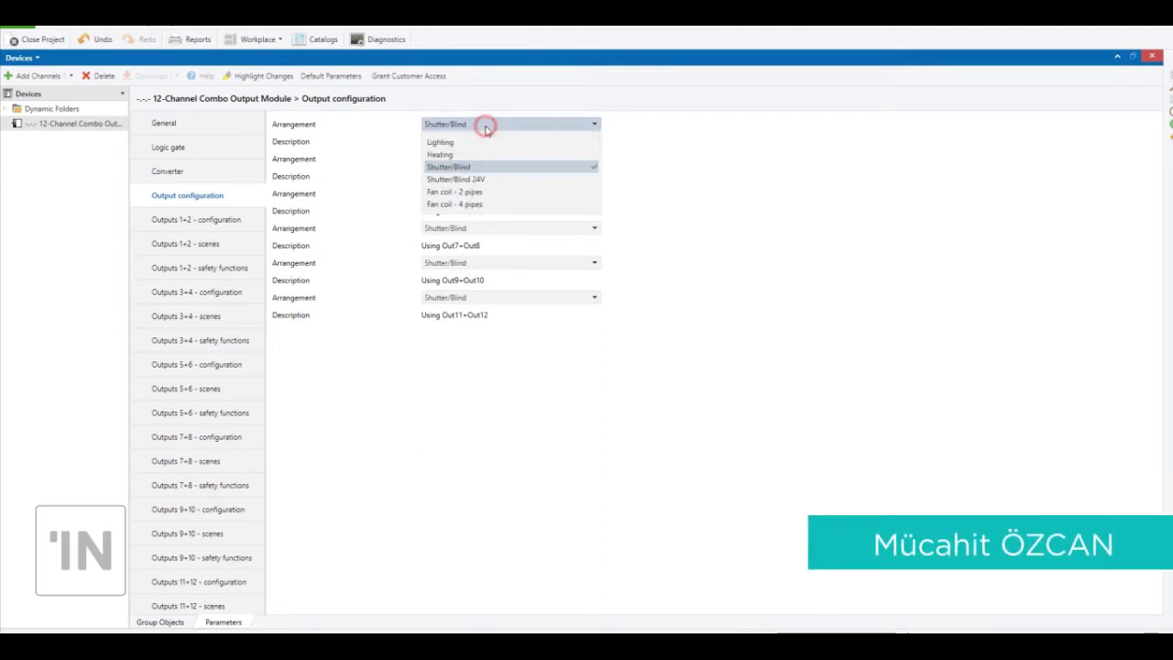
{"action": "left_click", "coordinate": [479, 191]}
{"action": "left_click", "coordinate": [241, 217]}
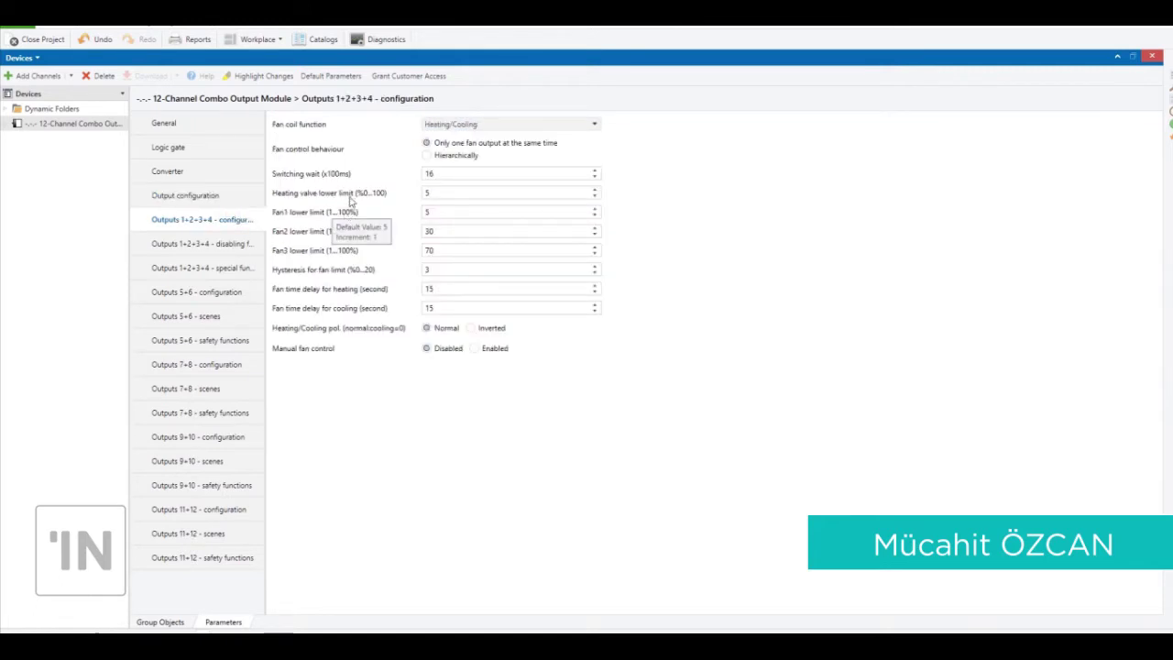
{"action": "left_click", "coordinate": [475, 131]}
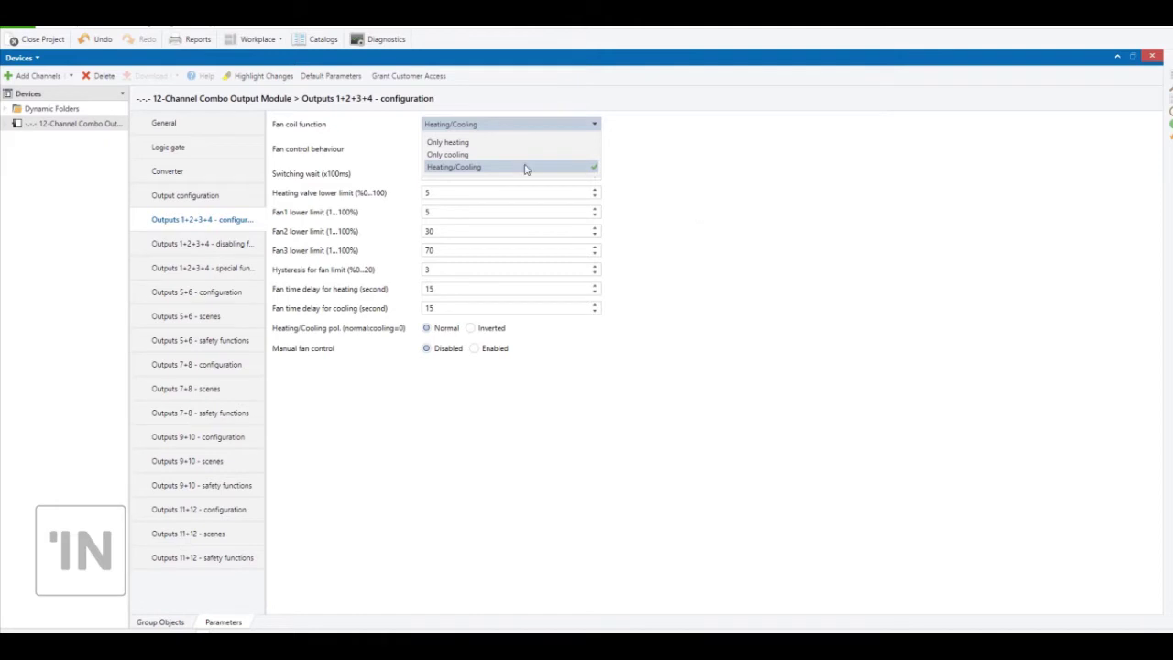
{"action": "left_click", "coordinate": [468, 168]}
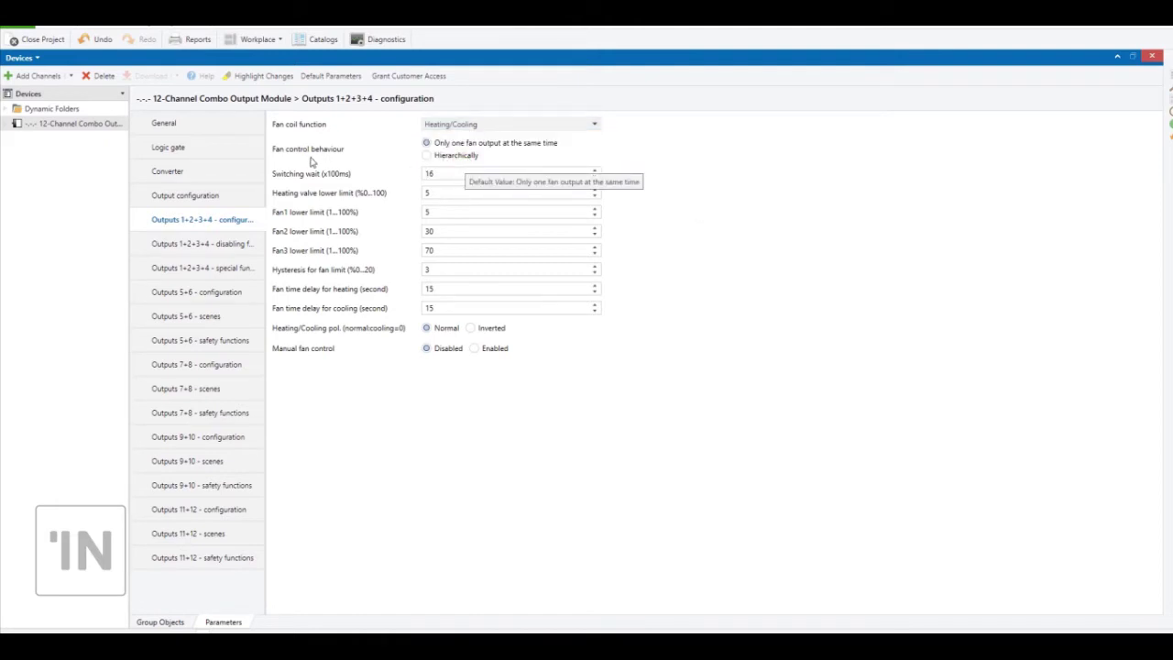
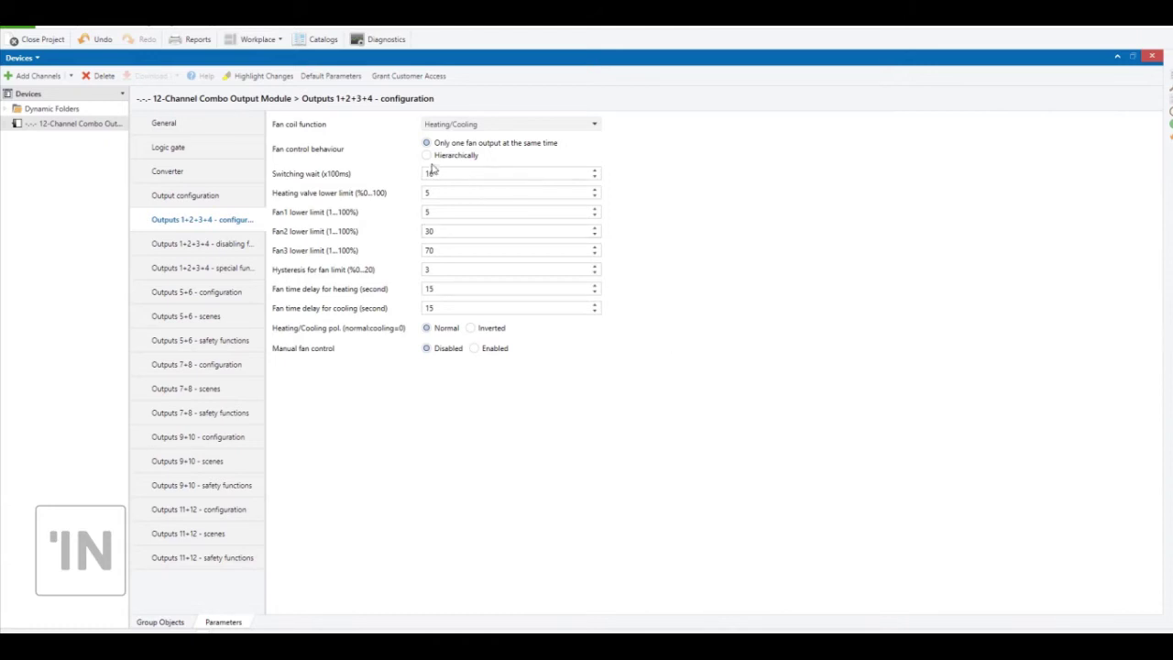
Set the fan control behaviour to Hierarchically and the heating valve lower limit to 10.
{"action": "left_click", "coordinate": [425, 156]}
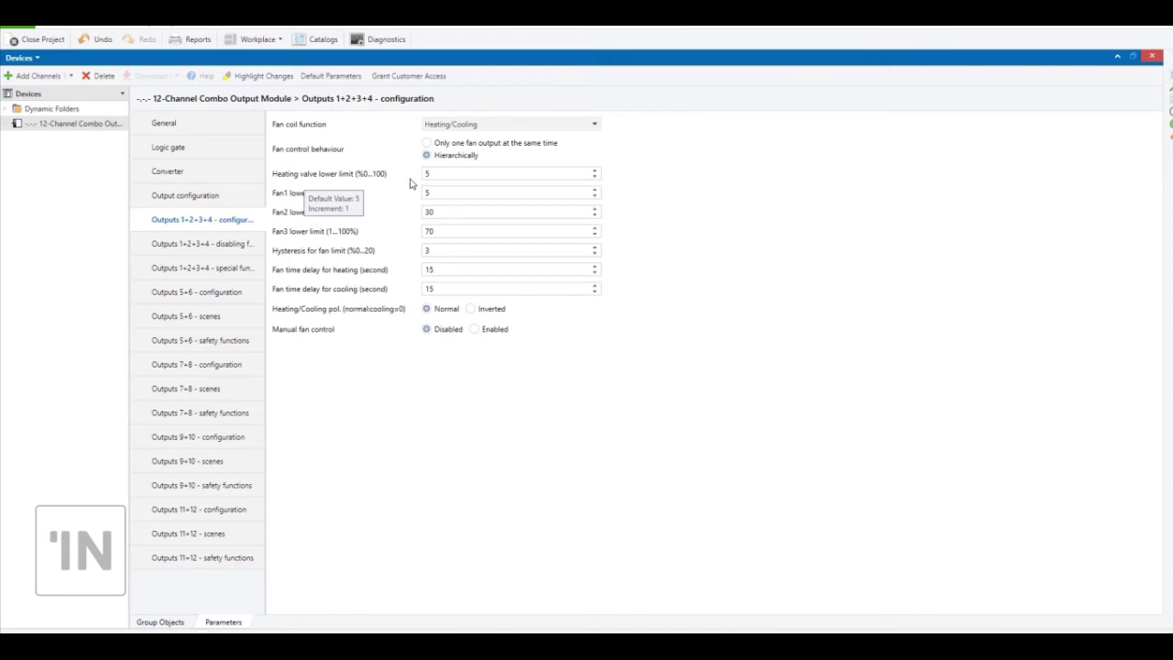
{"action": "left_click", "coordinate": [437, 173]}
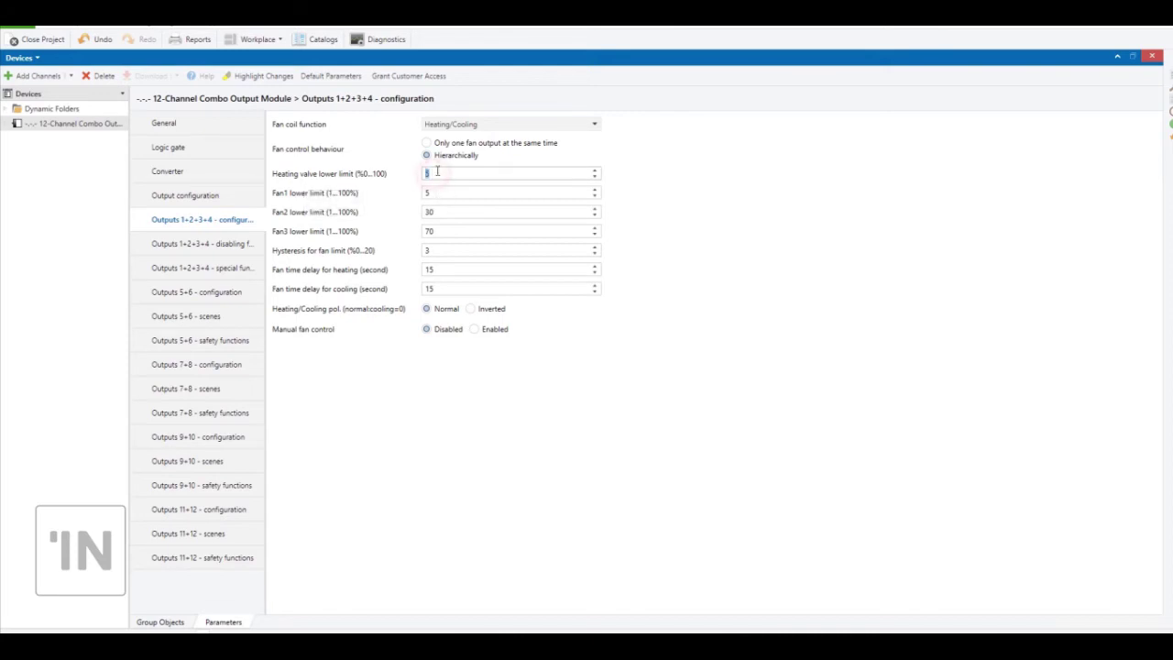
{"action": "type", "text": "10"}
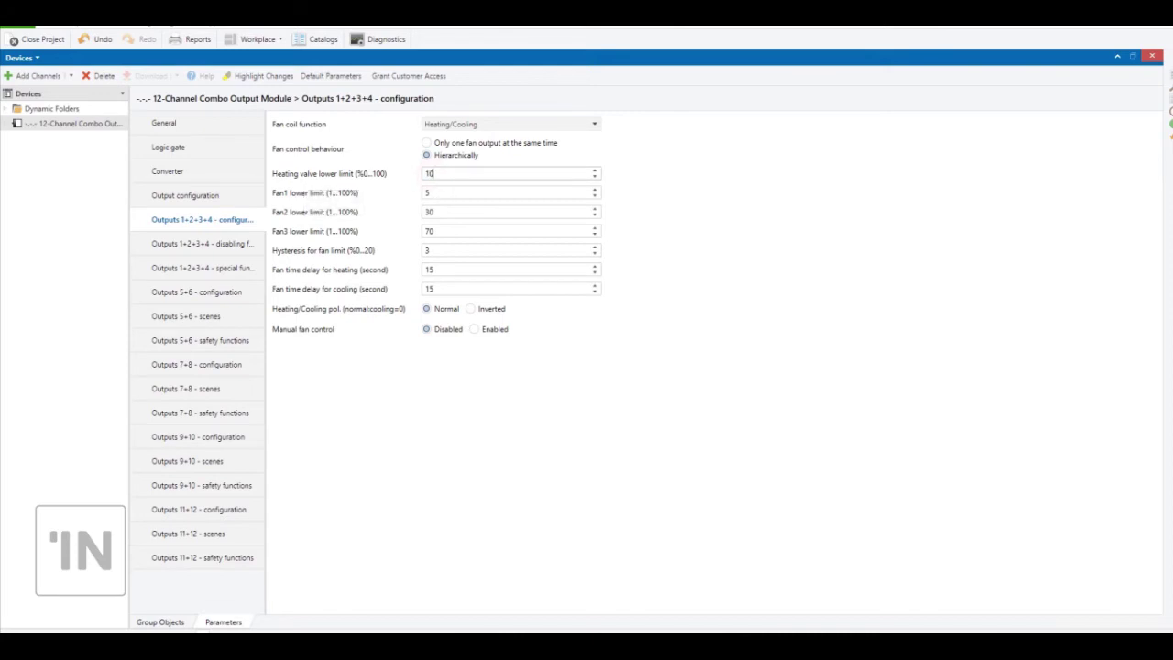
{"action": "left_click", "coordinate": [435, 173]}
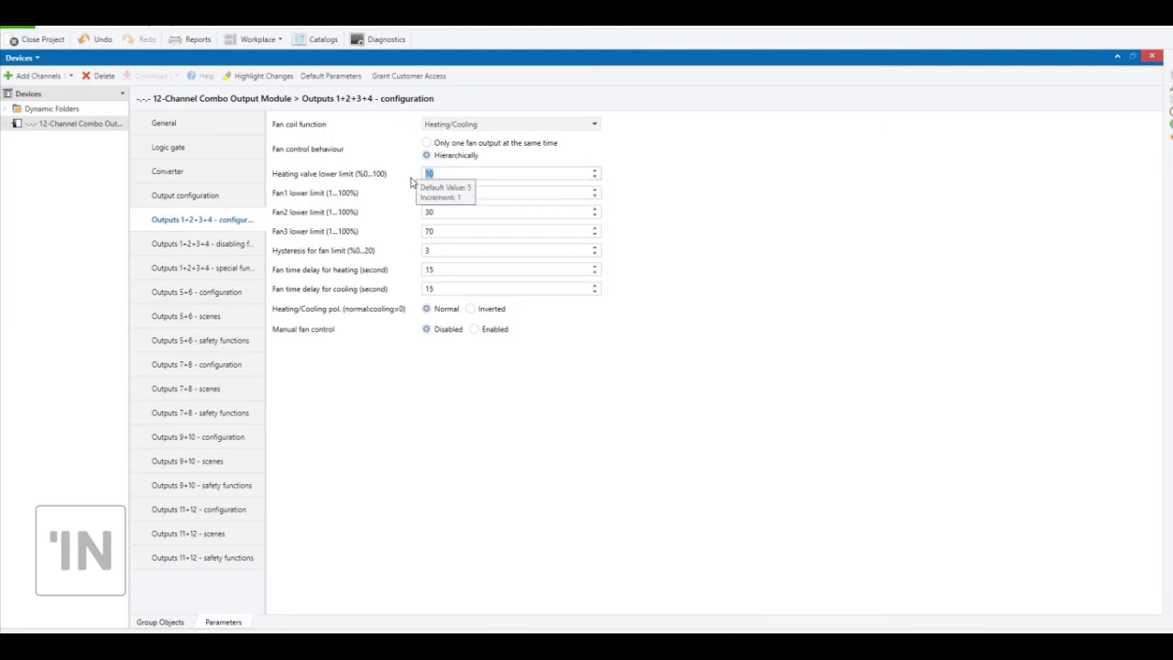
{"action": "left_click", "coordinate": [652, 191]}
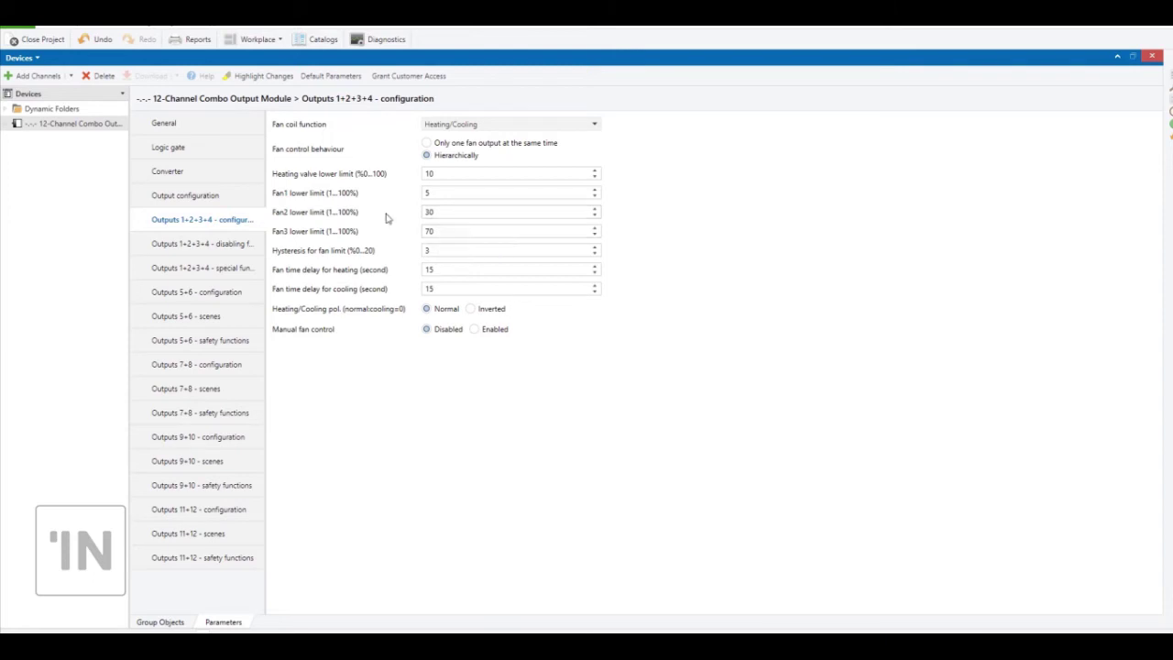
Examine the Fan3 lower limit and the hysteresis for fan limit in the Outputs 1+2+3+4 configuration.
{"action": "left_click", "coordinate": [444, 232]}
{"action": "double_click", "coordinate": [446, 232]}
{"action": "left_click", "coordinate": [317, 234]}
{"action": "left_click", "coordinate": [437, 249]}
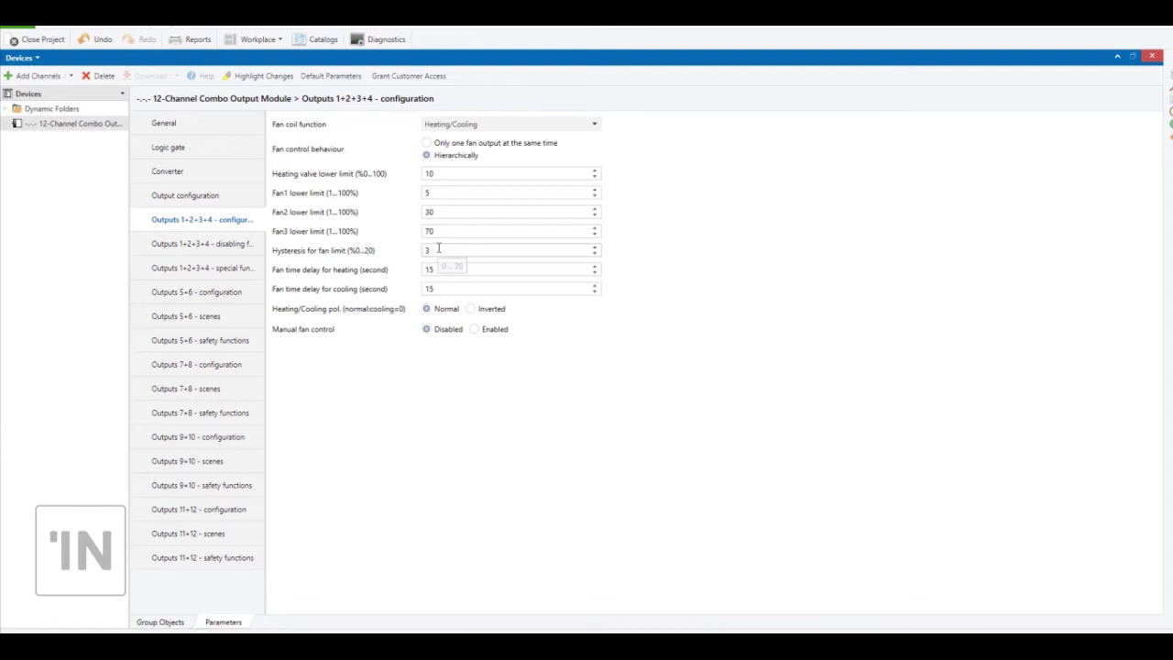
{"action": "left_click", "coordinate": [435, 250]}
{"action": "left_click", "coordinate": [433, 249]}
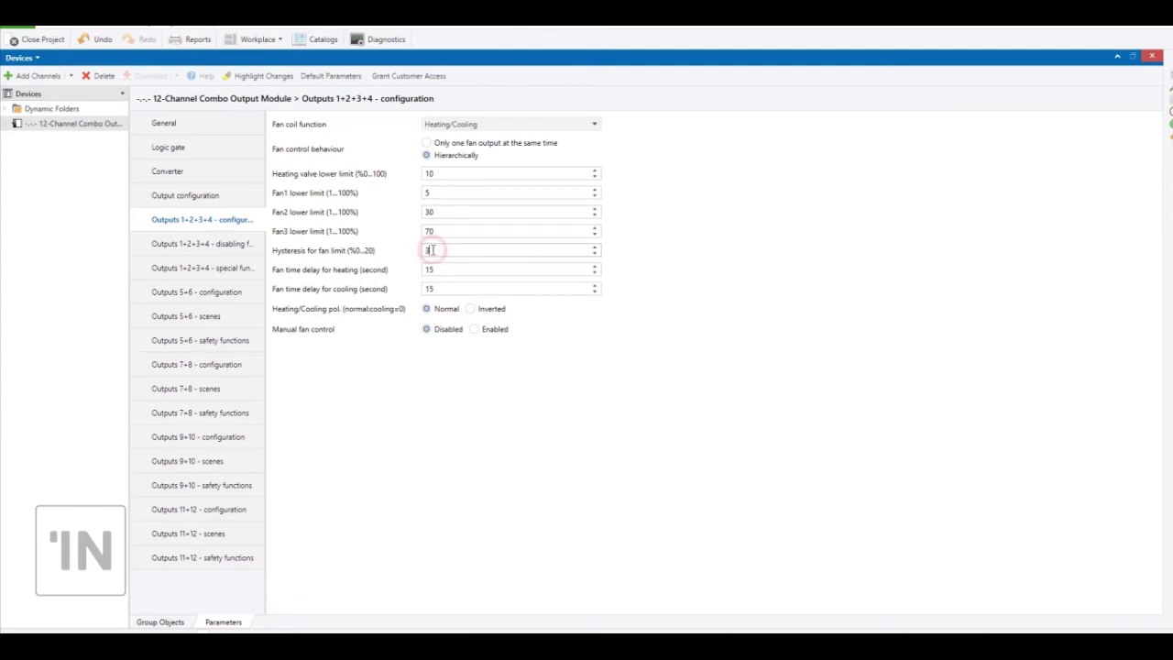
{"action": "left_click", "coordinate": [432, 250]}
{"action": "left_click", "coordinate": [403, 254]}
Enable manual fan control for Outputs 1+2+3+4 and review their disabling and special function parameters.
{"action": "left_click", "coordinate": [474, 330]}
{"action": "left_click", "coordinate": [228, 248]}
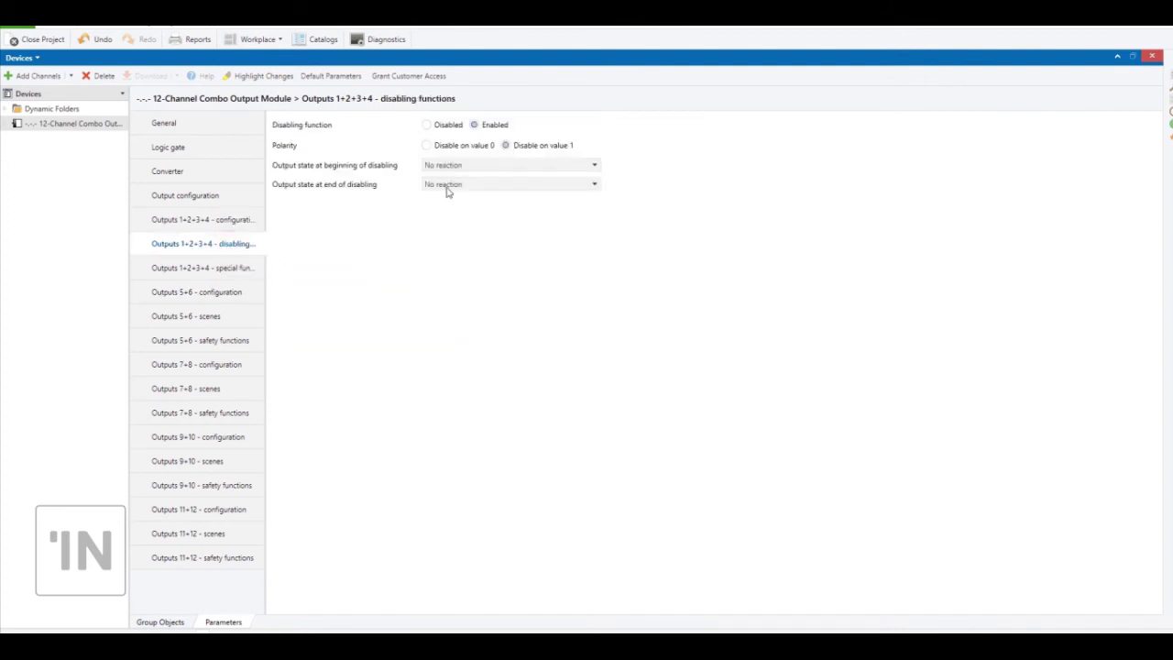
{"action": "left_click", "coordinate": [236, 269]}
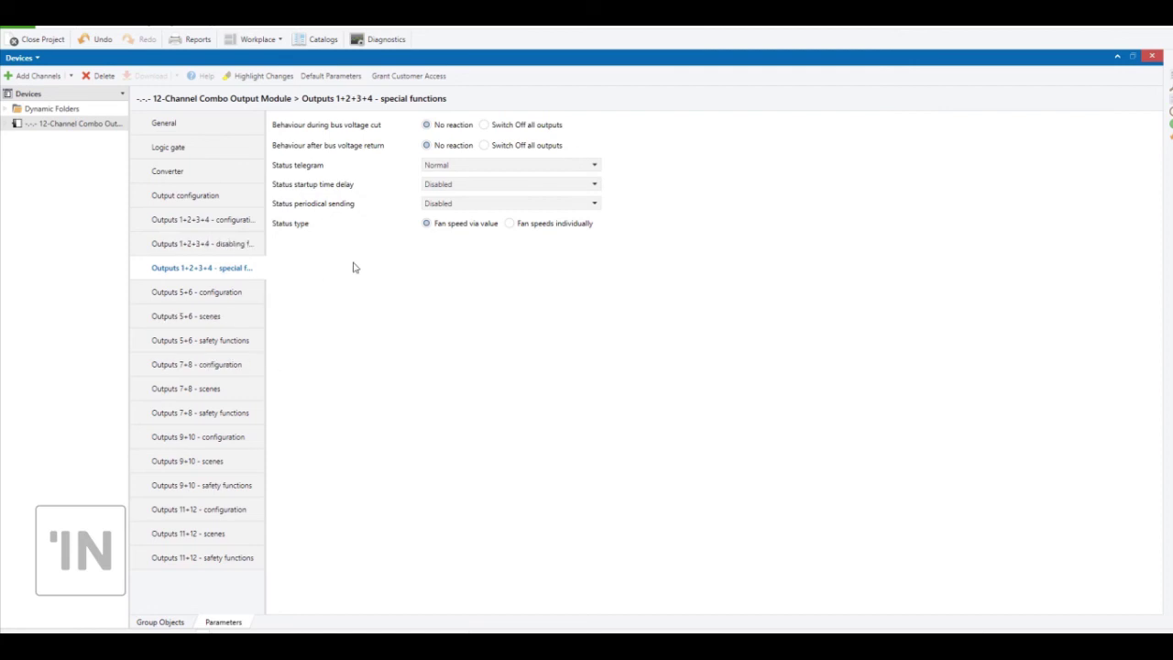
{"action": "left_click", "coordinate": [248, 220]}
Inspect the manual fan level value group object and compare it with the Outputs 1+2+3+4 configuration parameters.
{"action": "left_click", "coordinate": [163, 622]}
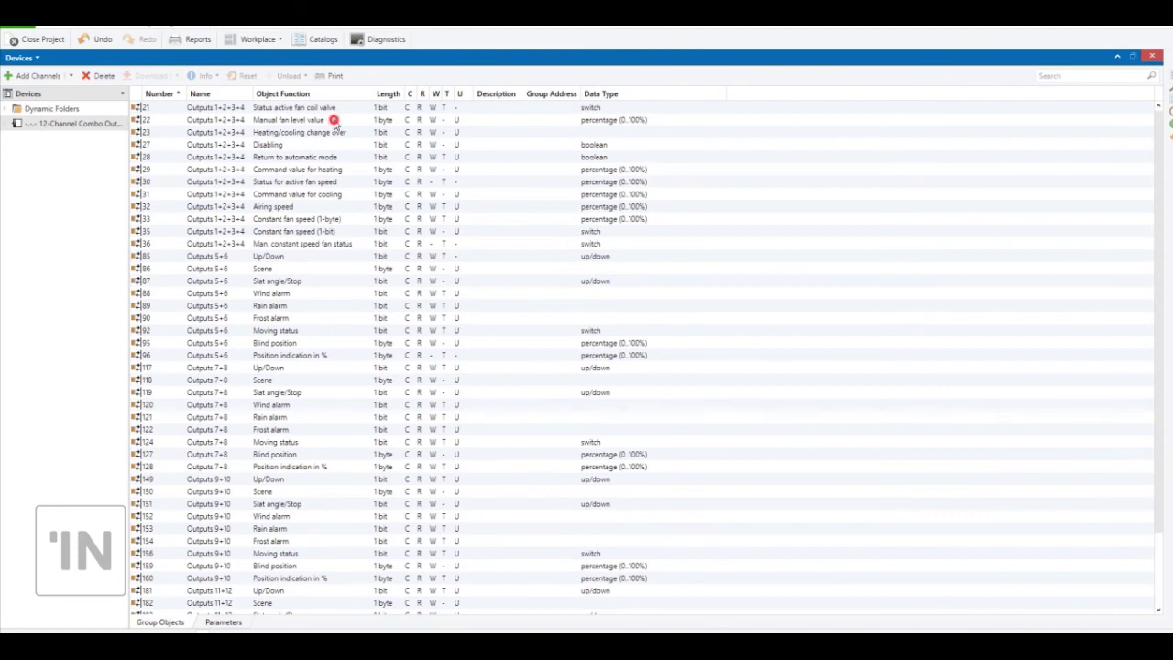
{"action": "left_click", "coordinate": [333, 122]}
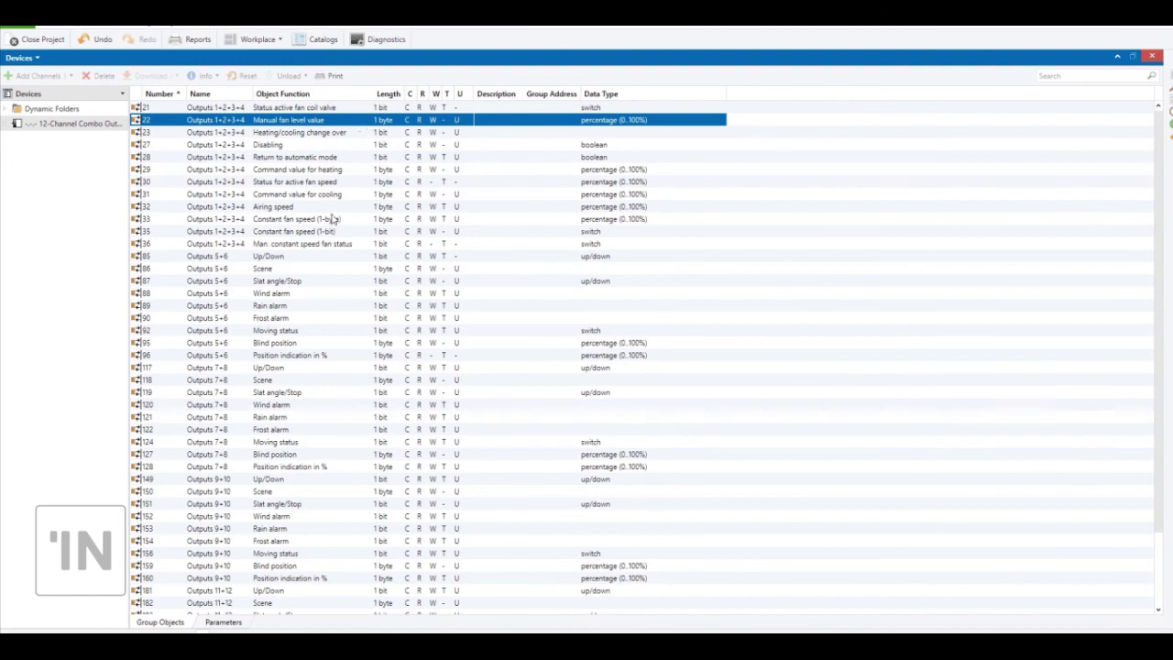
{"action": "left_click", "coordinate": [231, 622]}
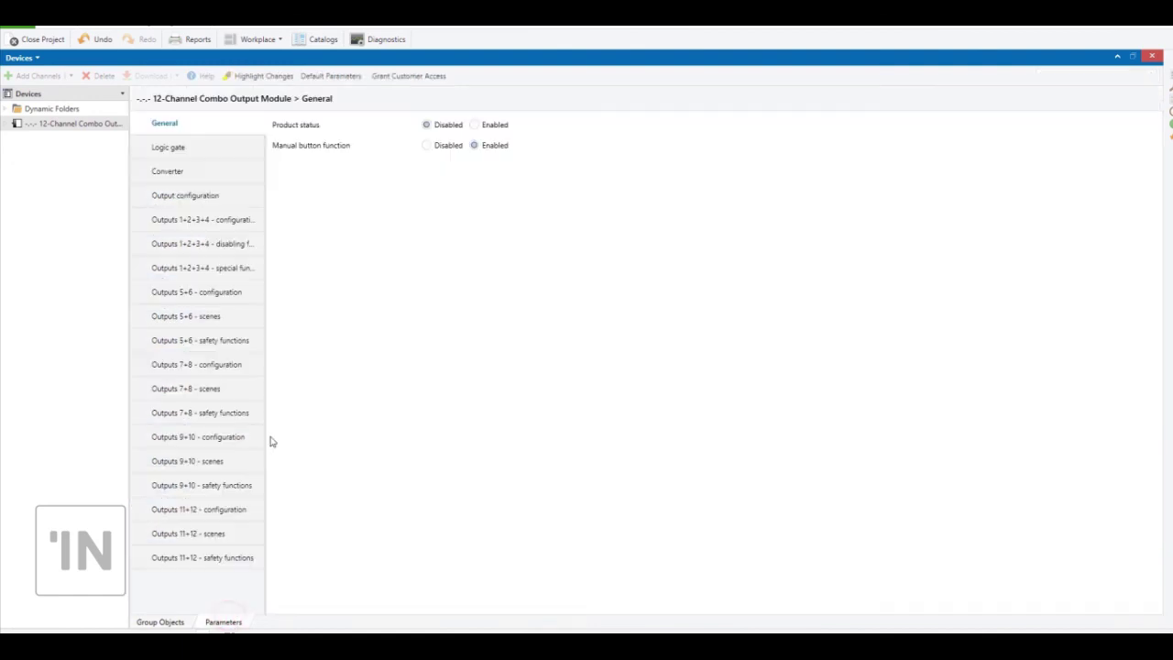
{"action": "left_click", "coordinate": [229, 222]}
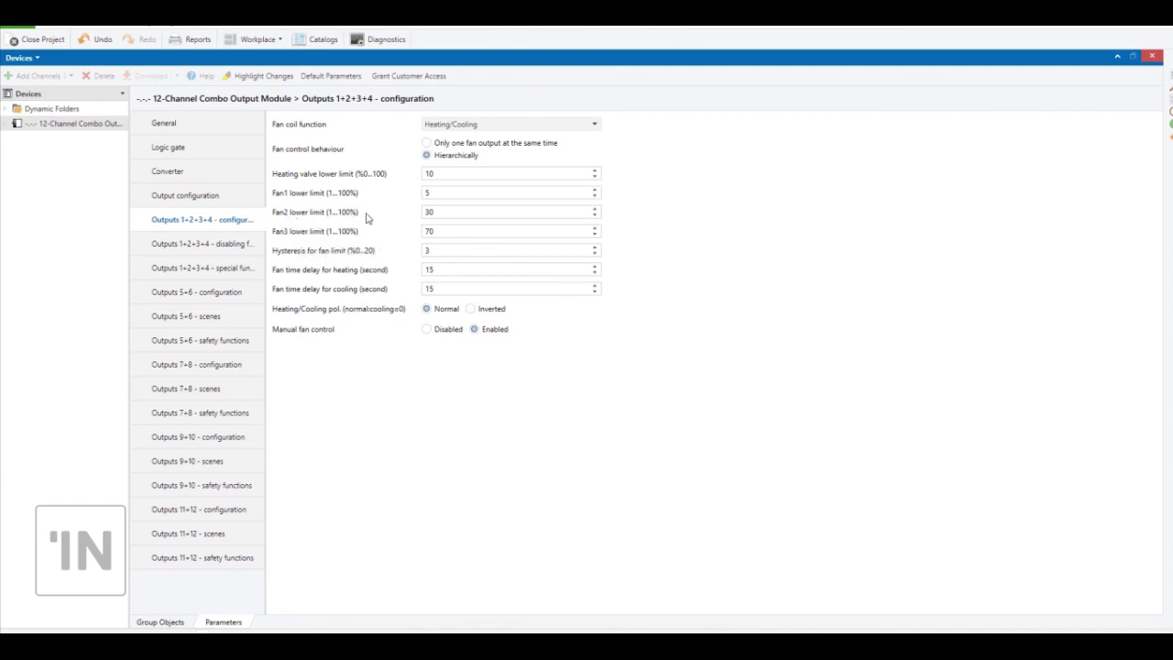
Examine the Outputs 1+2+3+4 group objects for heating/cooling change over, disabling, heating and cooling command values, and active fan speed status.
{"action": "left_click", "coordinate": [181, 619]}
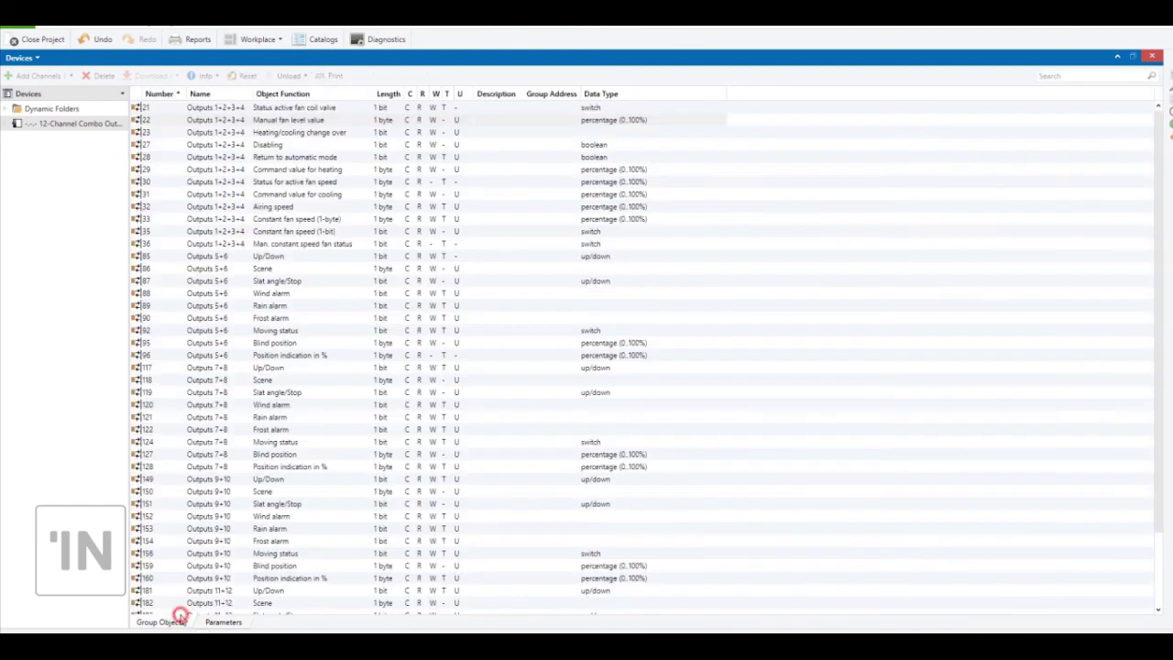
{"action": "left_click", "coordinate": [321, 170]}
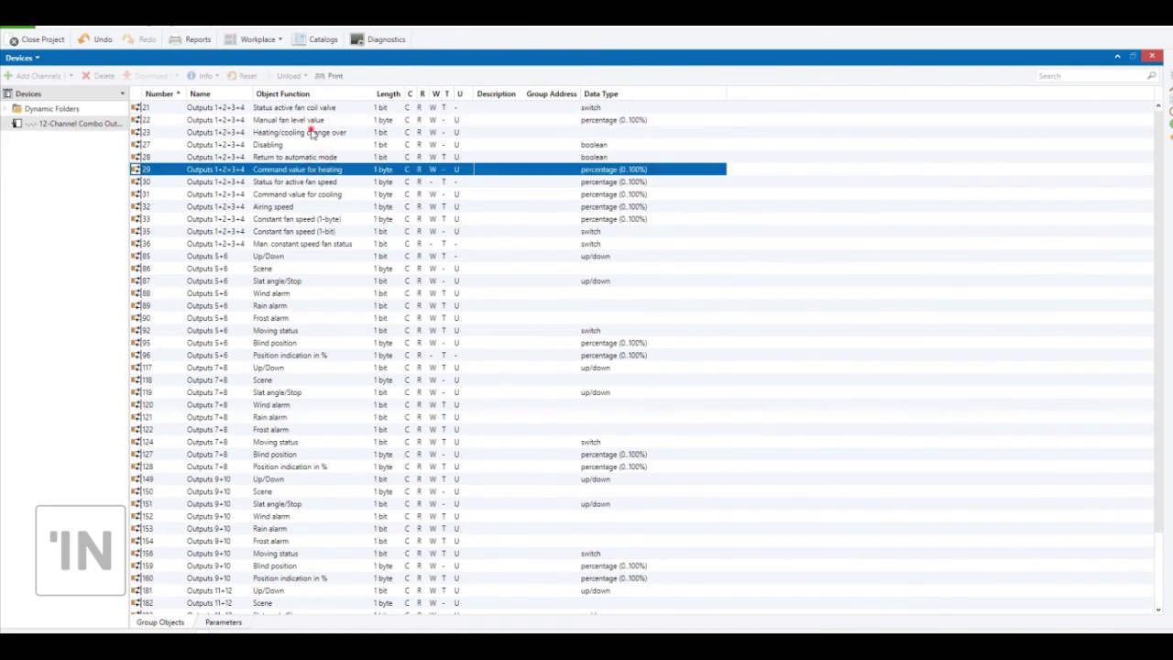
{"action": "left_click", "coordinate": [311, 133]}
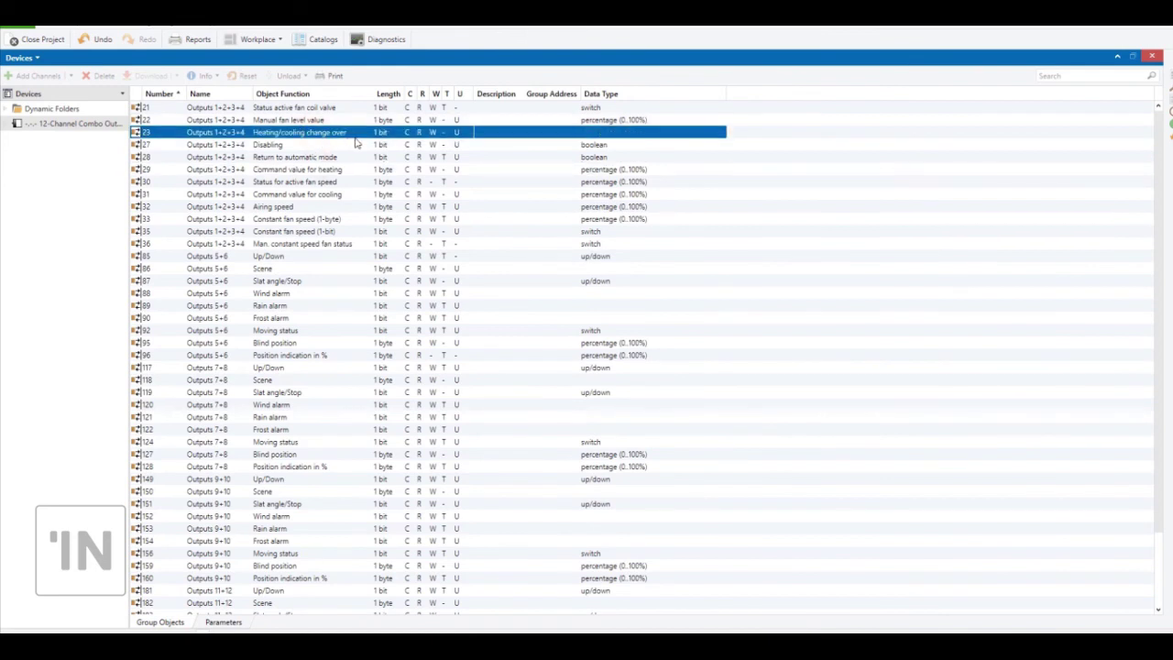
{"action": "left_click", "coordinate": [300, 147]}
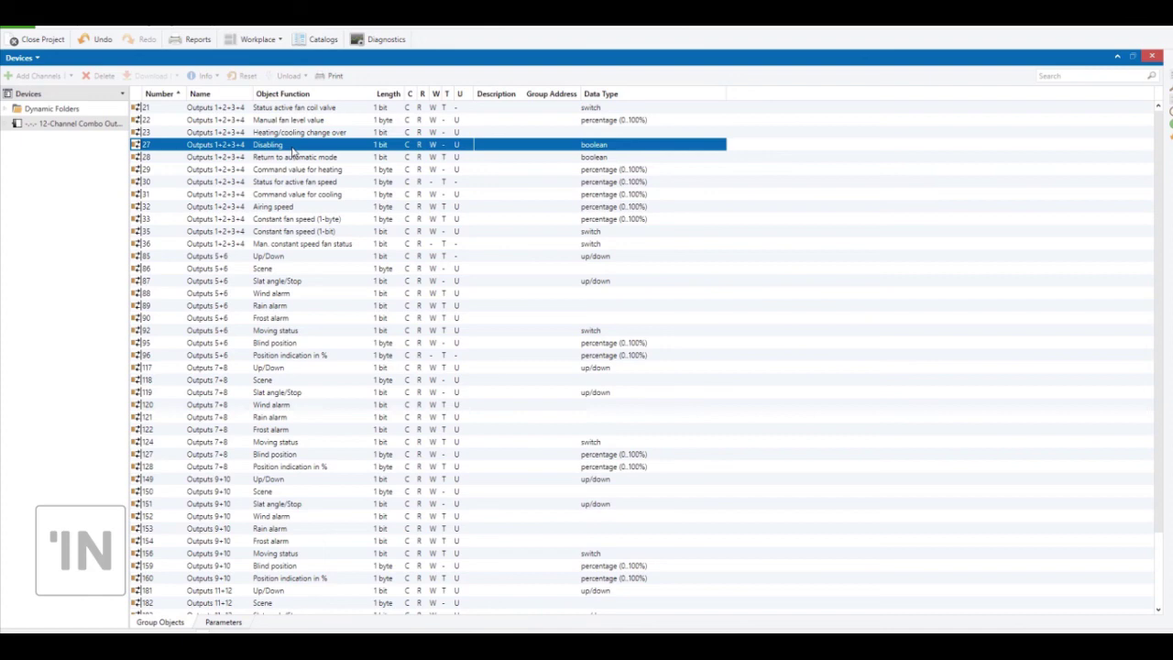
{"action": "left_click", "coordinate": [357, 171]}
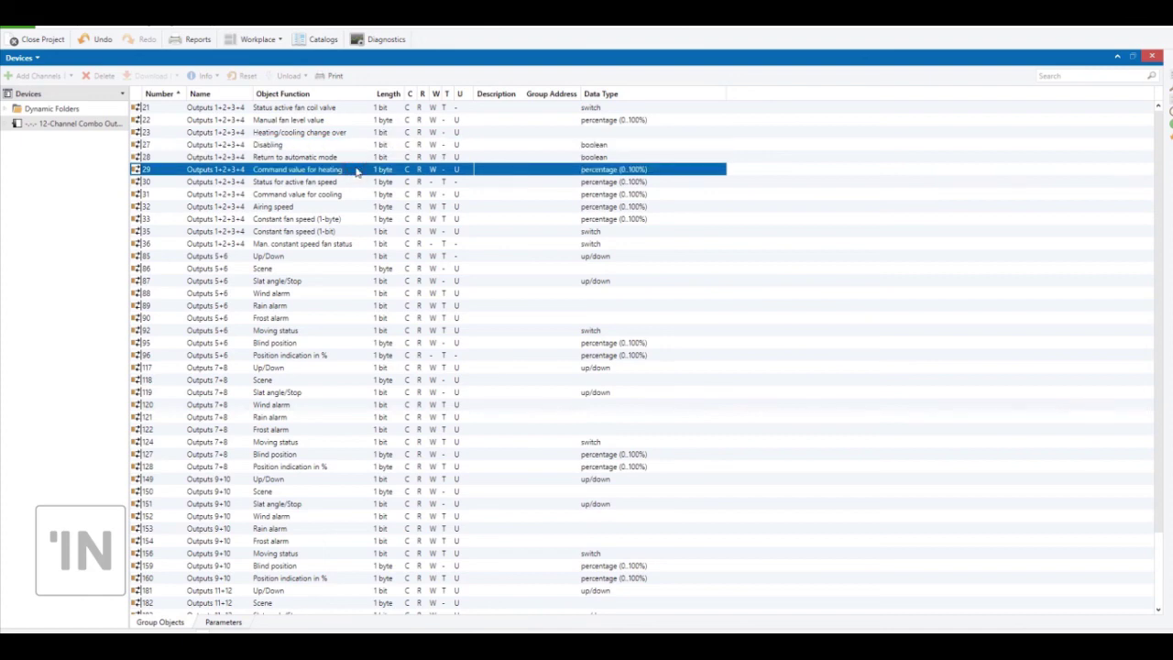
{"action": "scroll", "coordinate": [357, 171], "scroll_direction": "down", "scroll_amount": 1}
{"action": "left_click", "coordinate": [361, 179]}
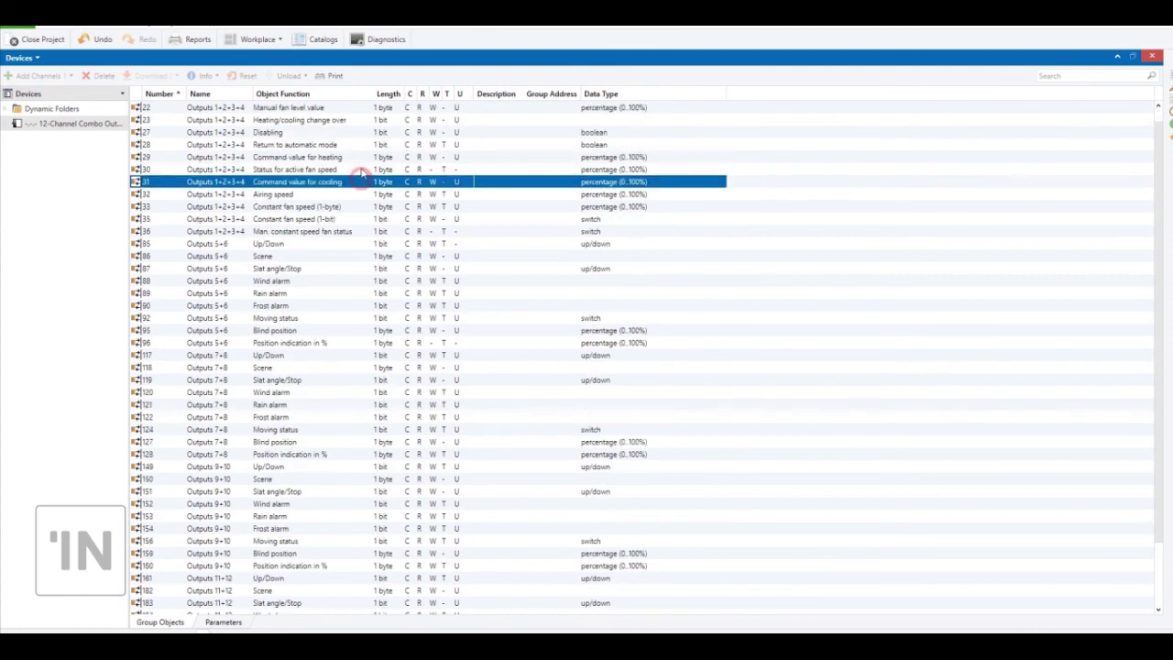
{"action": "left_click", "coordinate": [362, 169]}
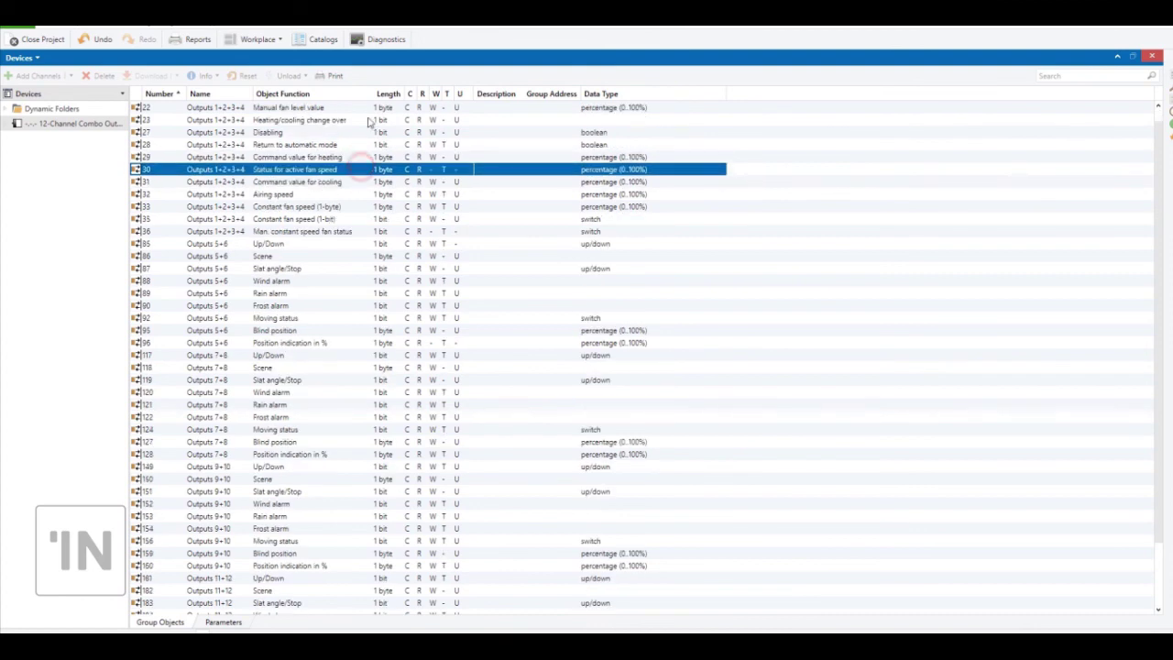
{"action": "left_click", "coordinate": [338, 158]}
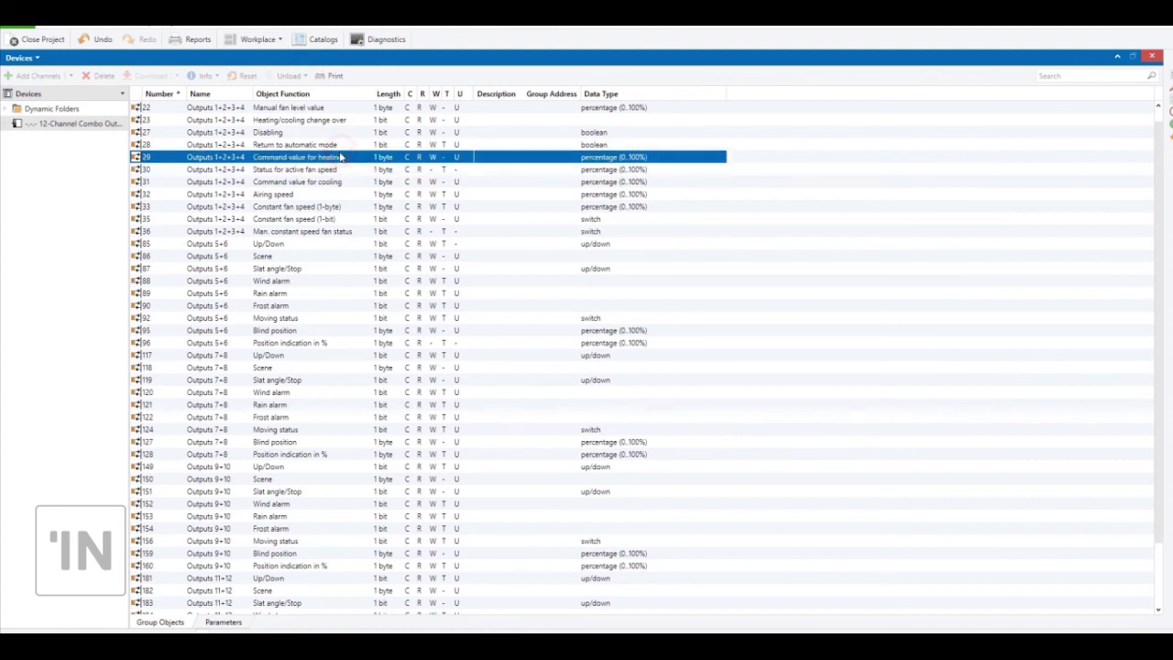